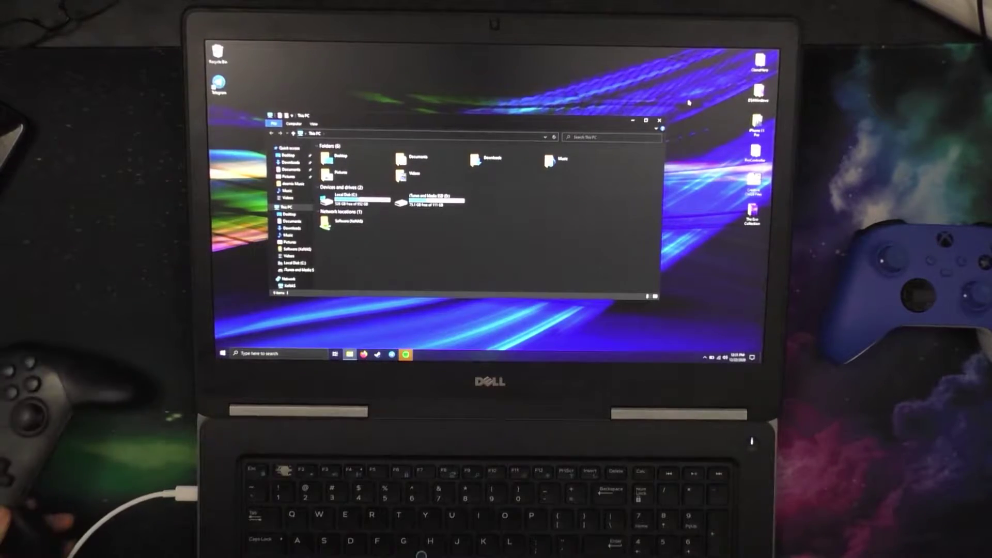
Step: Bring up the Windows Start search to find Device Manager
key(super)
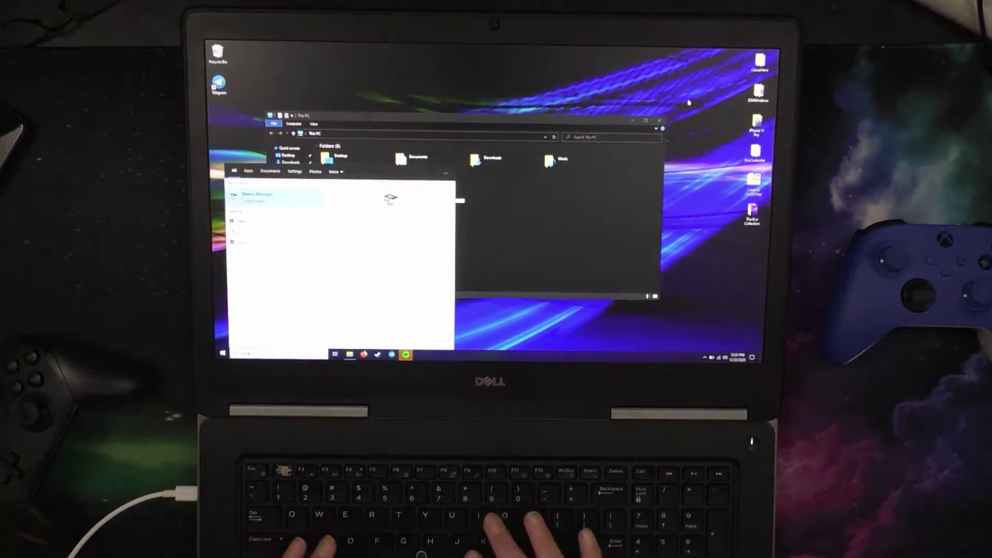
key(super)
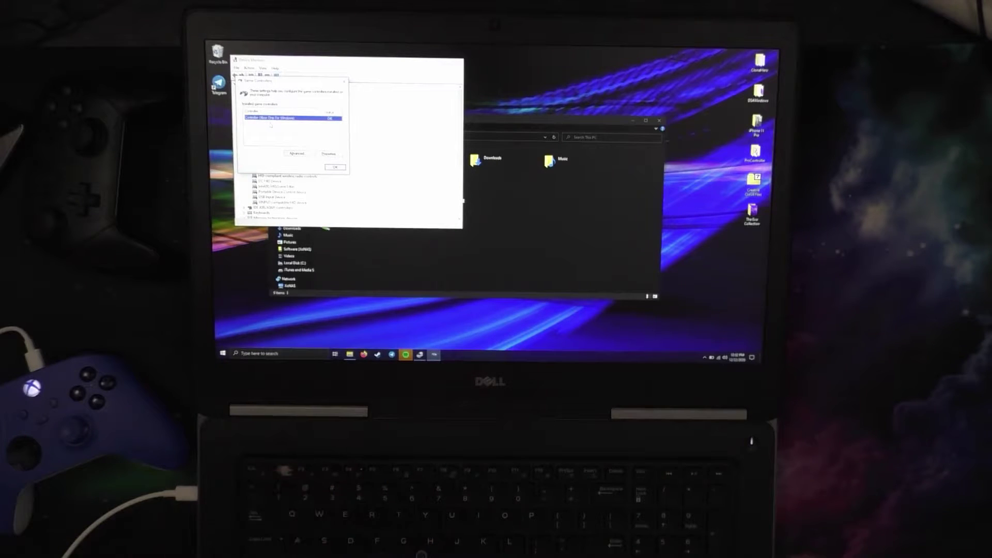
Step: Open the Xbox controller's Properties test page from Game Controllers
click(329, 153)
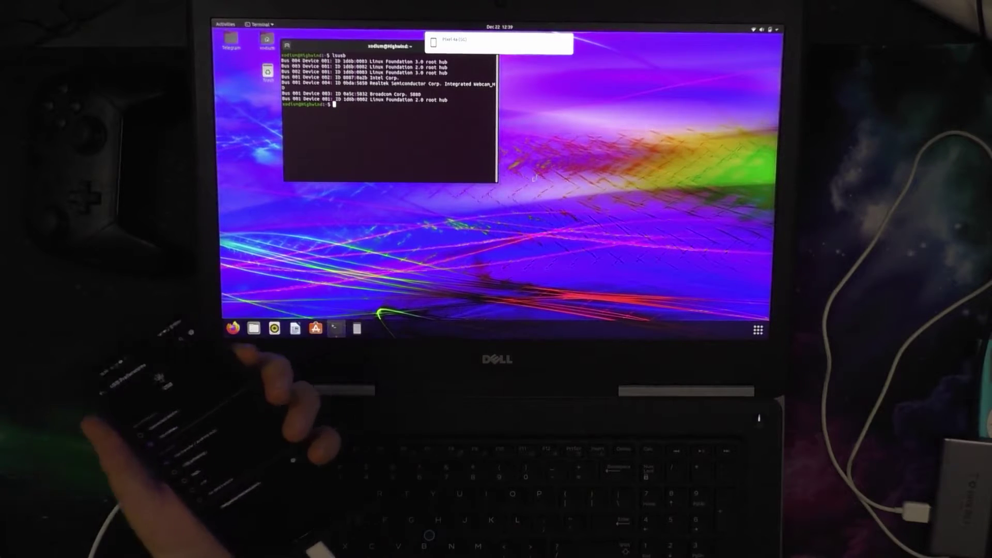
Step: Open the Pixel 4a (5G) phone's storage in Files from its notification
click(526, 48)
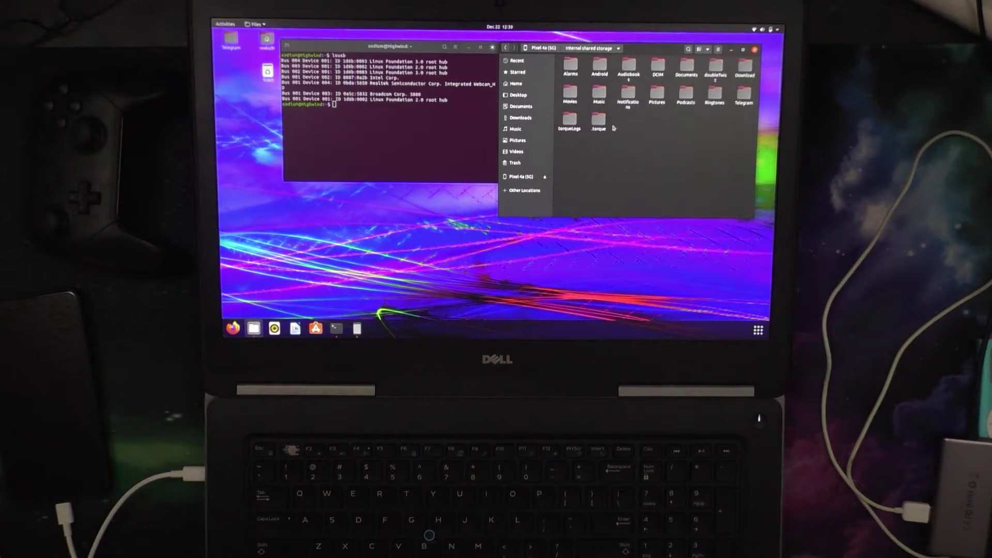
Step: Rerun lsusb in the terminal so the Google Nexus device is listed
click(486, 143)
key(Up)
key(Return)
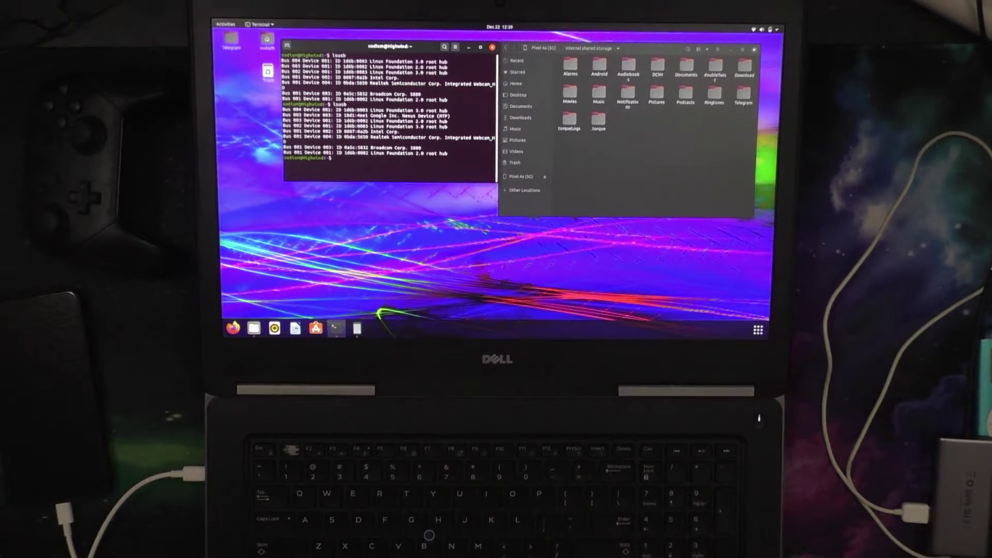
text(lsusb)
key(Return)
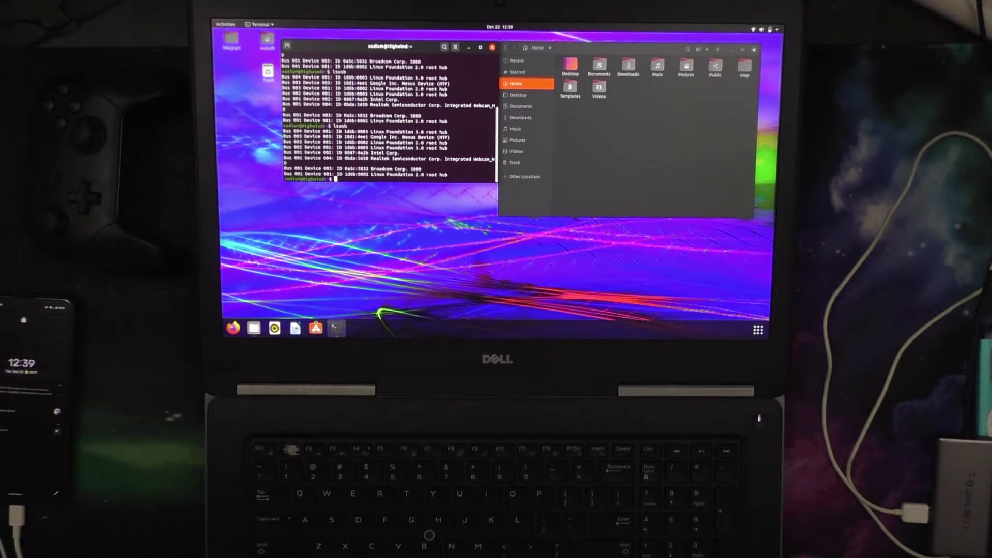
Step: Rerun lsusb, then briefly open and close the reconnected phone's storage
key(Up)
key(Return)
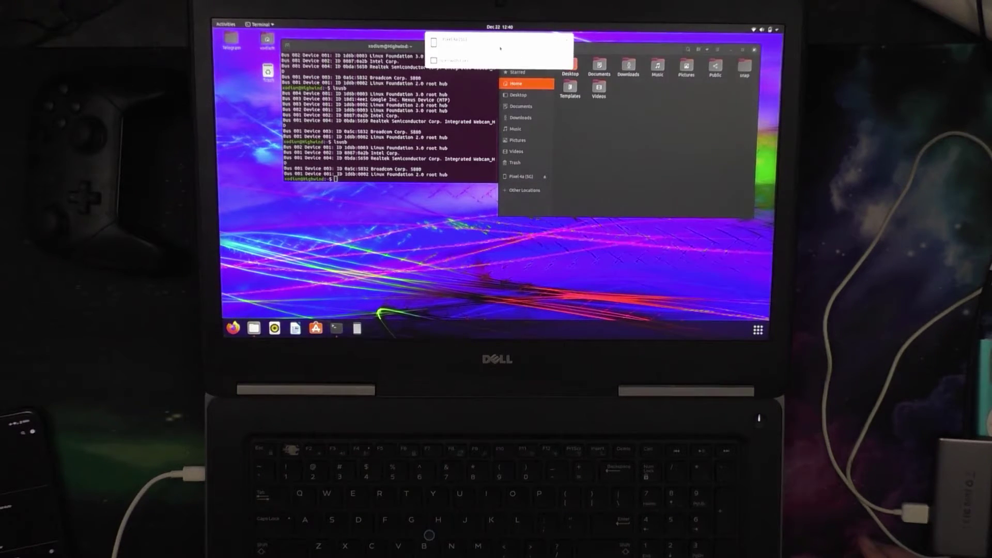
click(500, 48)
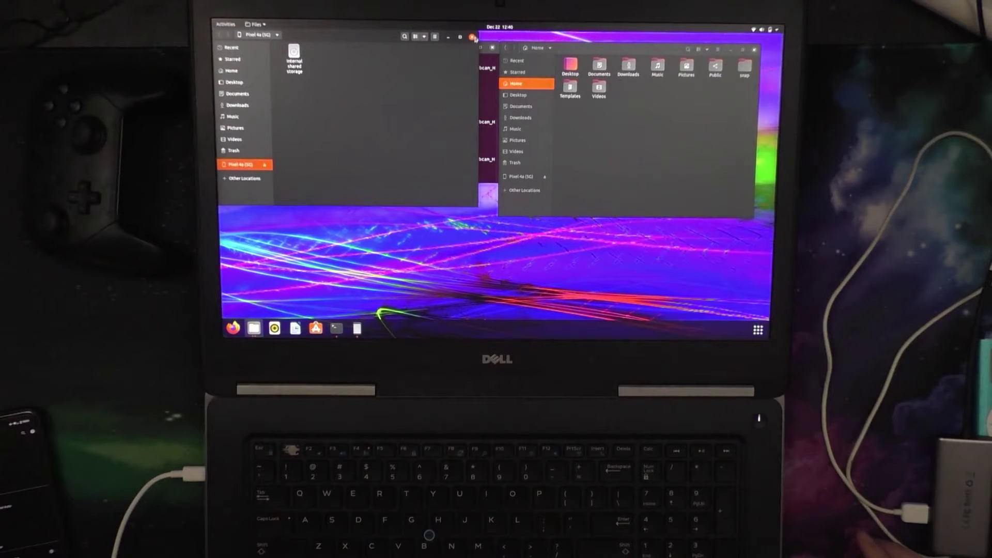
click(477, 35)
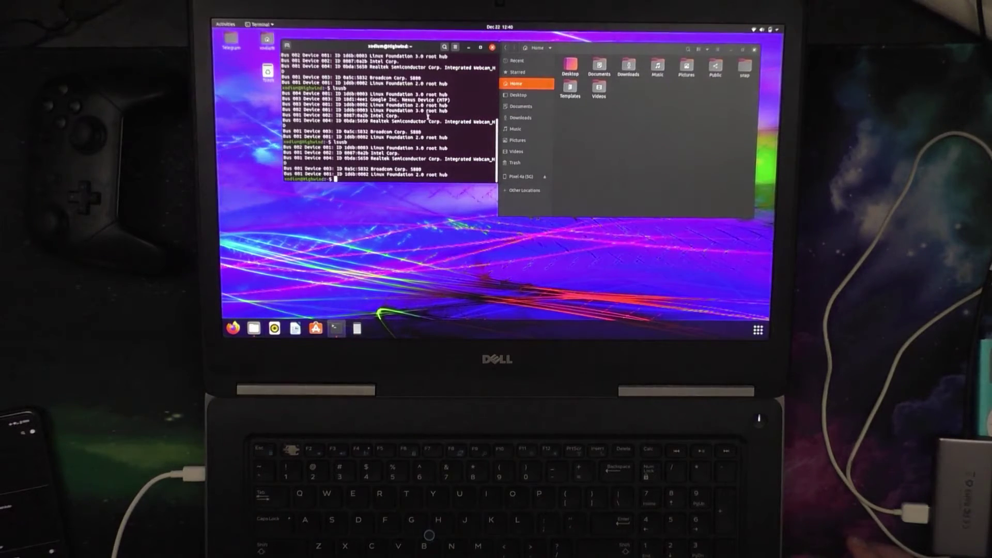
text(lsusb)
Step: Rerun lsusb after each controller is plugged in until the Microsoft controller appears
key(Return)
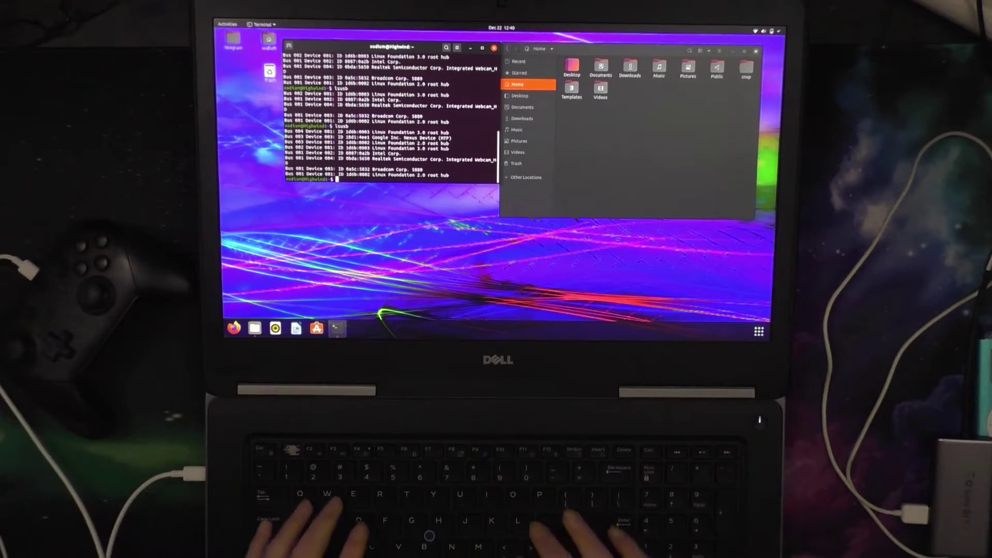
text(lsusb)
key(Return)
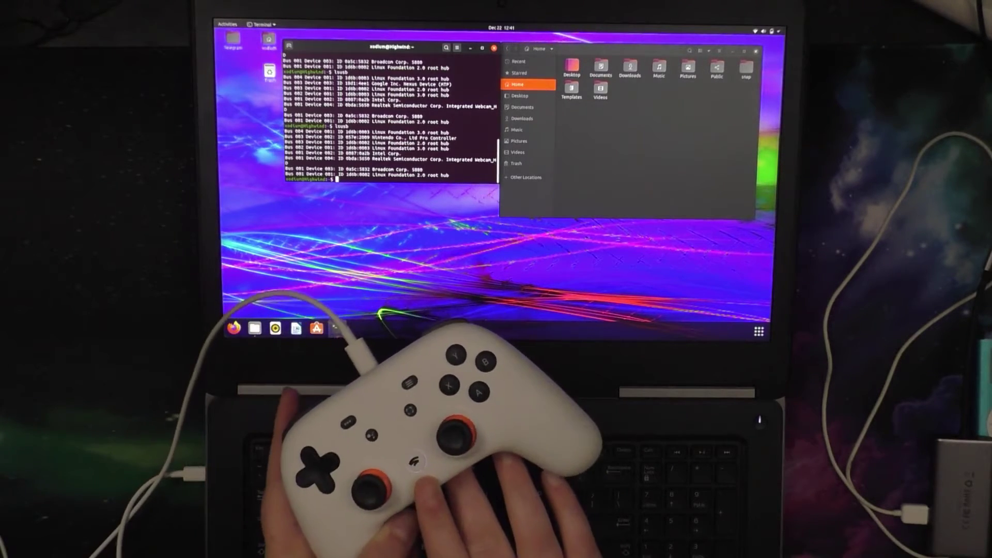
text(lsusb)
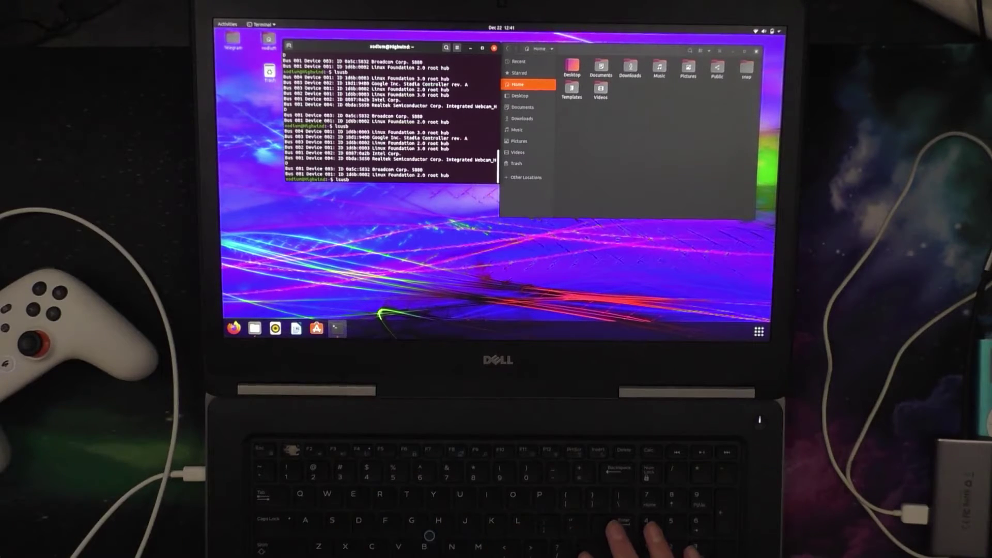
key(BackSpace)
key(BackSpace)
key(BackSpace)
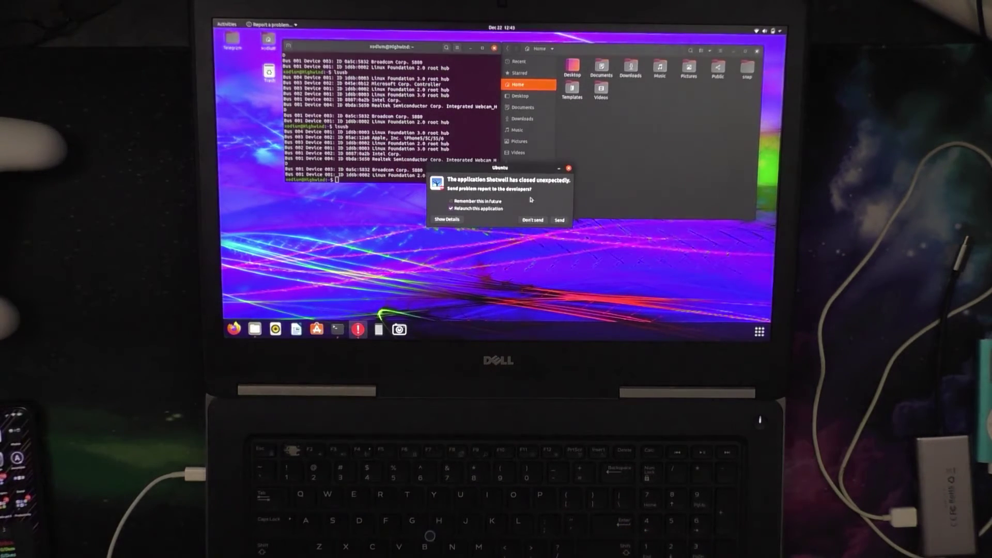
Step: Dismiss the Shotwell crash report with Don't send and clear the pending command
click(568, 168)
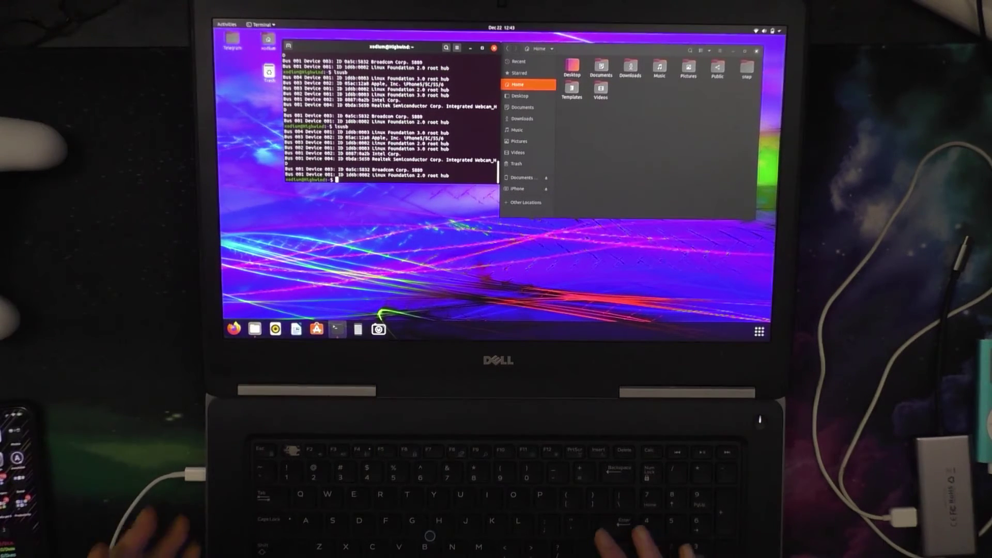
key(BackSpace)
key(BackSpace)
key(BackSpace)
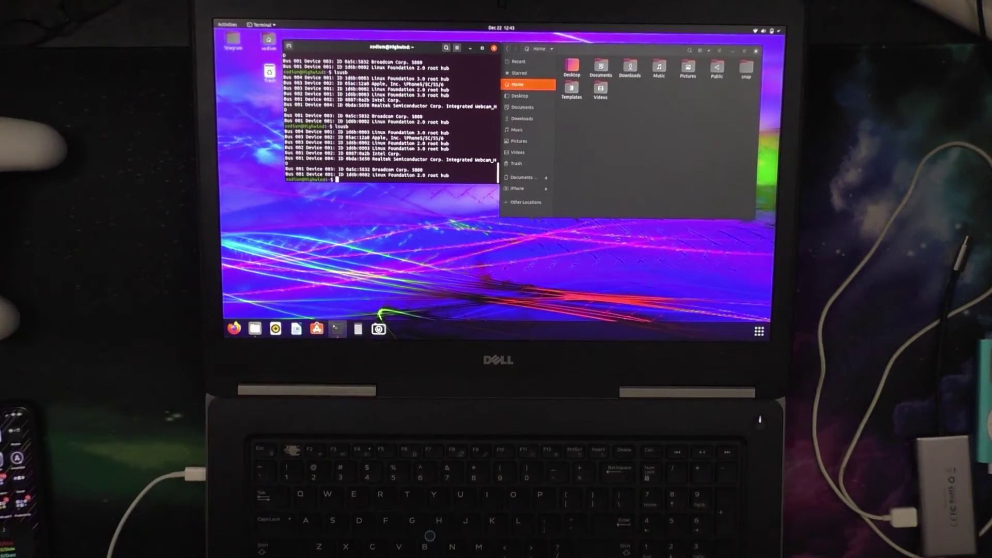
Step: Browse the iPhone's app Documents in Files, then close the file browser
click(523, 180)
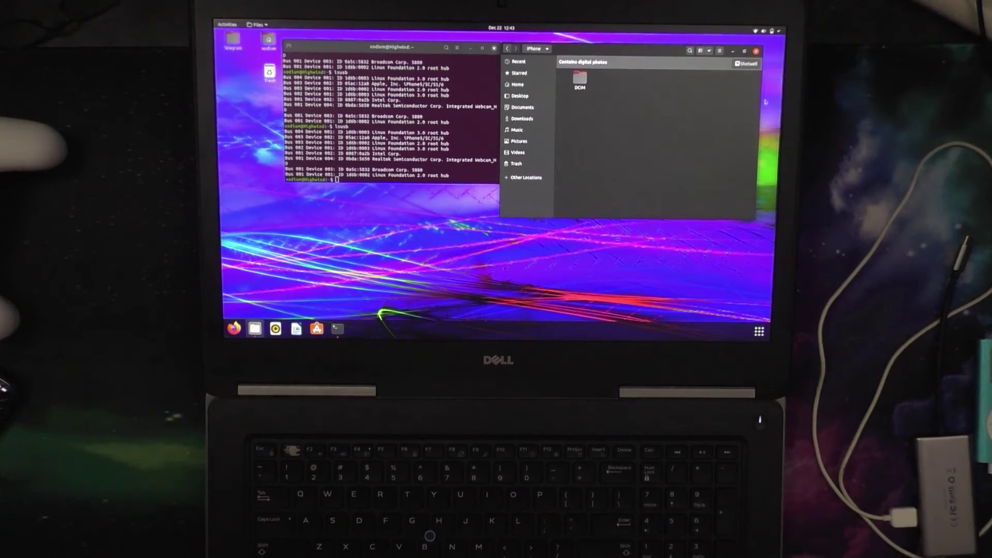
click(756, 51)
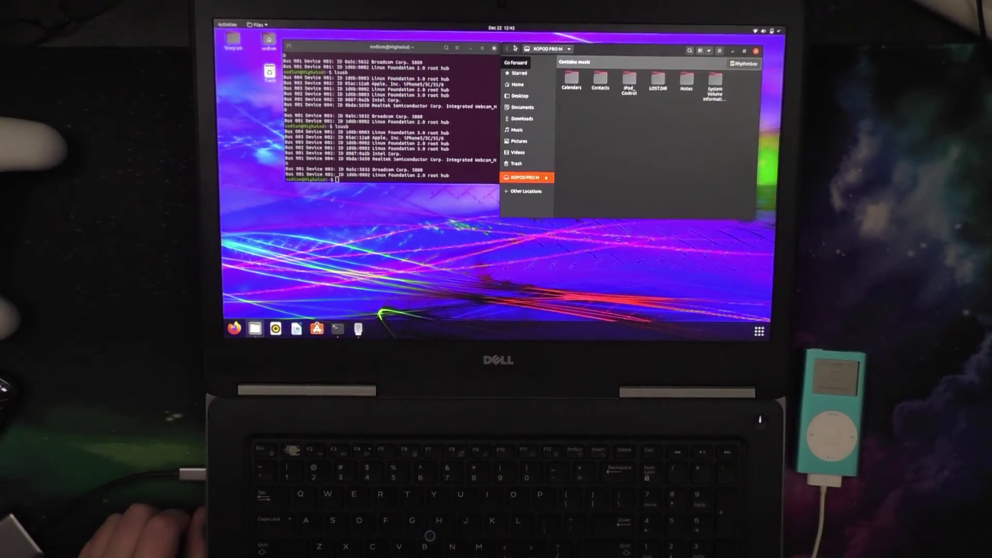
Step: Open the connected iPod's music in Rhythmbox from the Files header
click(745, 67)
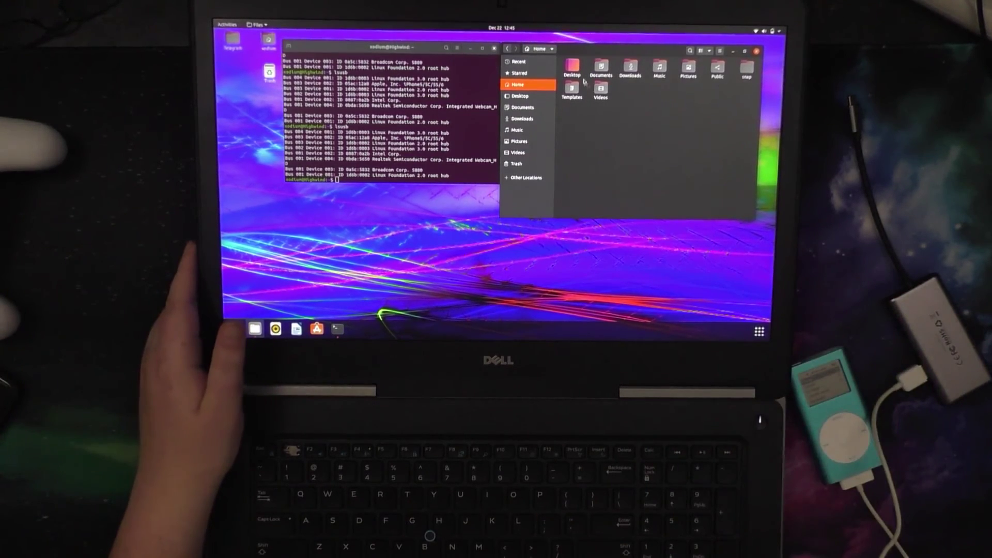
Step: Close the Files window, then the Terminal window showing the lsusb output
click(755, 51)
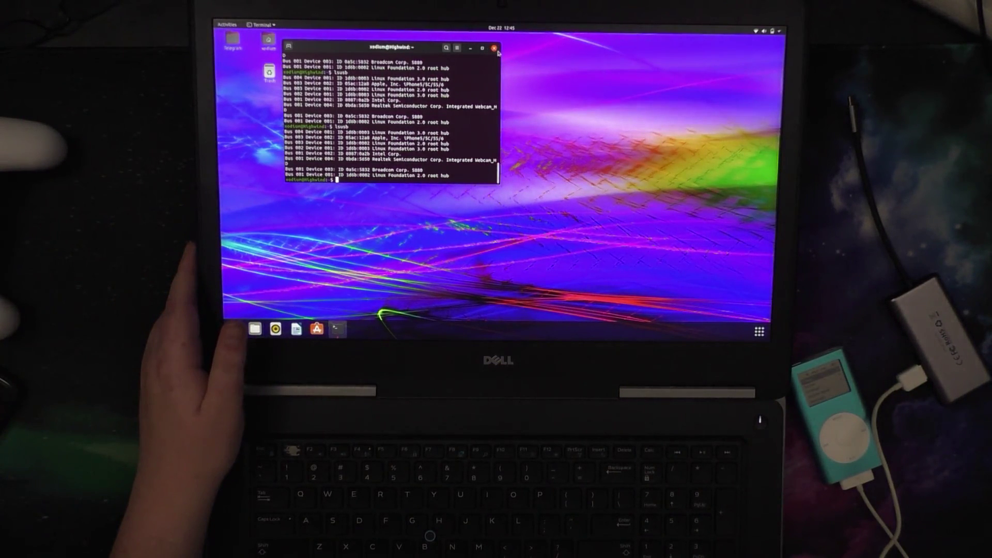
click(493, 49)
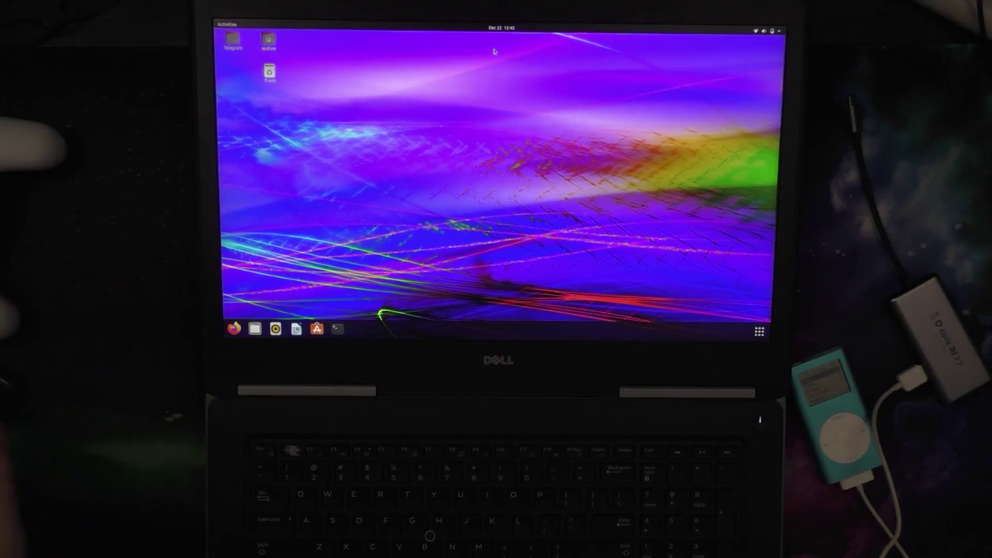